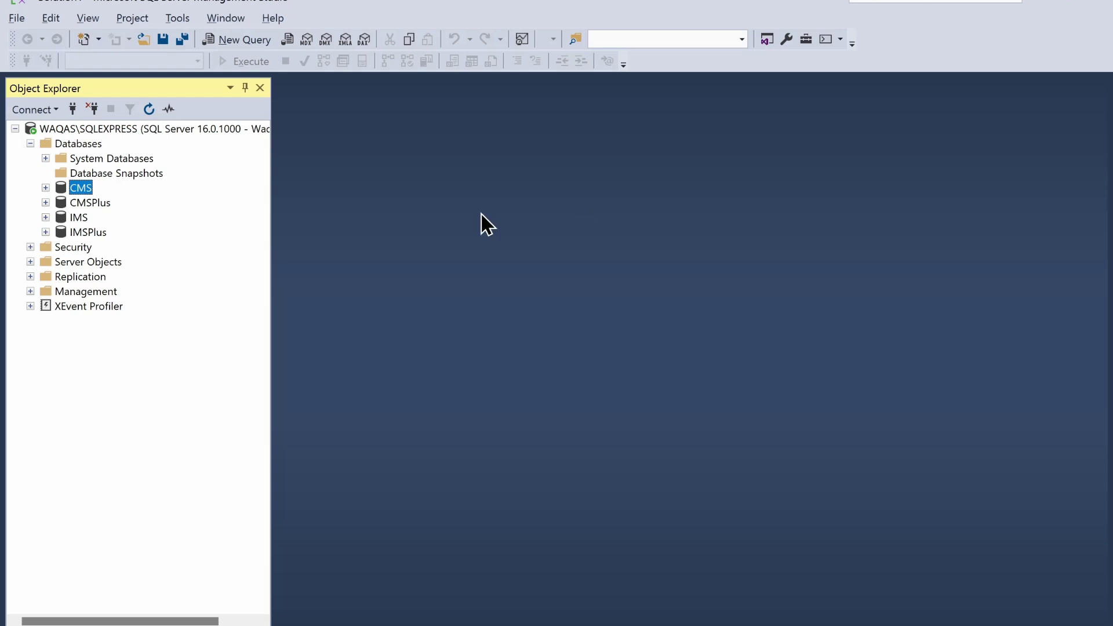
- Expand the CMS database in SSMS Object Explorer to list its tables
left_click(43, 187)
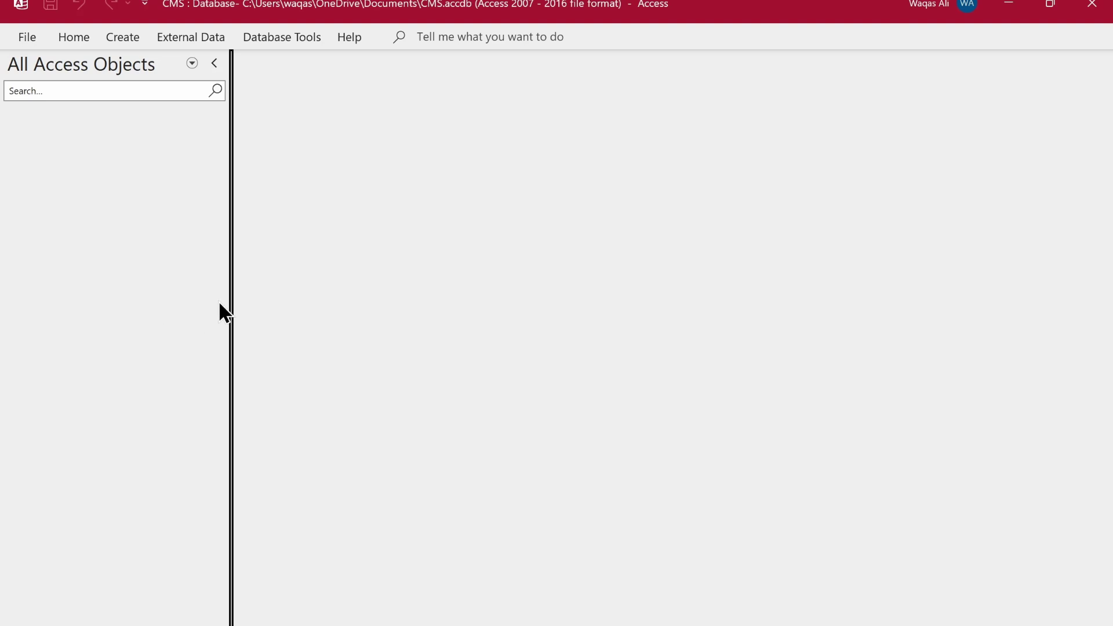
- Start a From Database > From SQL Server data source and link it as a linked table
left_click(193, 37)
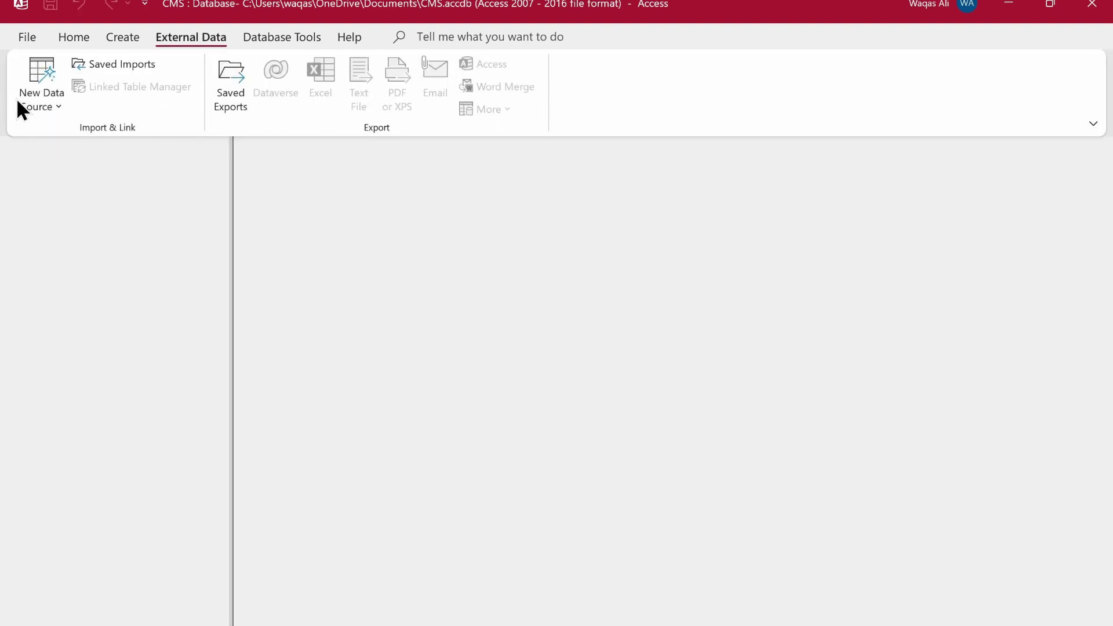
left_click(33, 107)
mouse_move(42, 139)
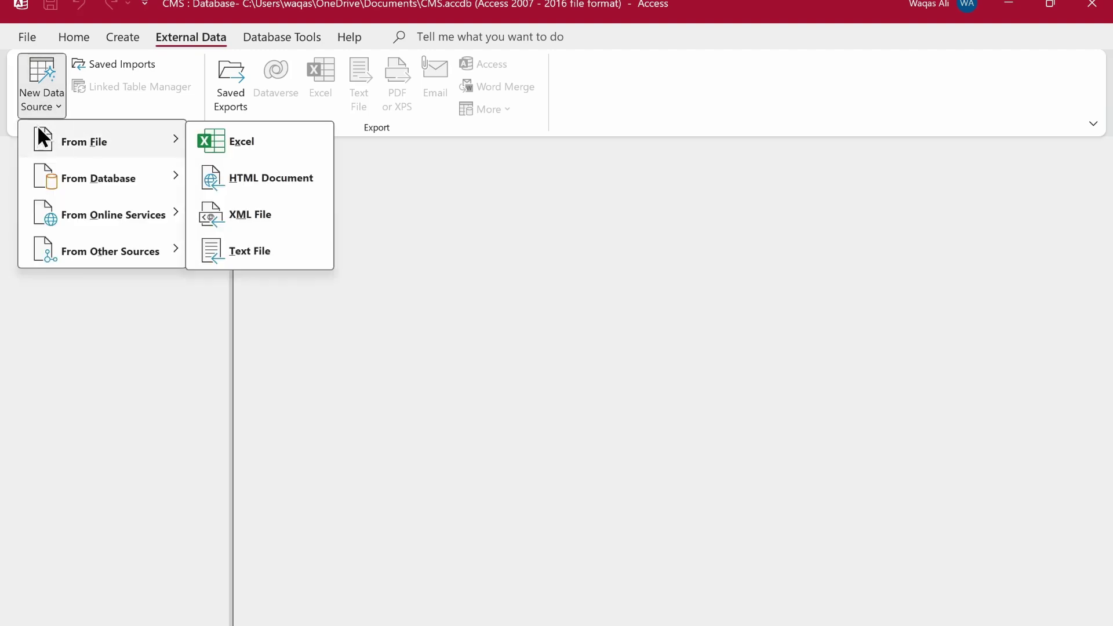
mouse_move(103, 180)
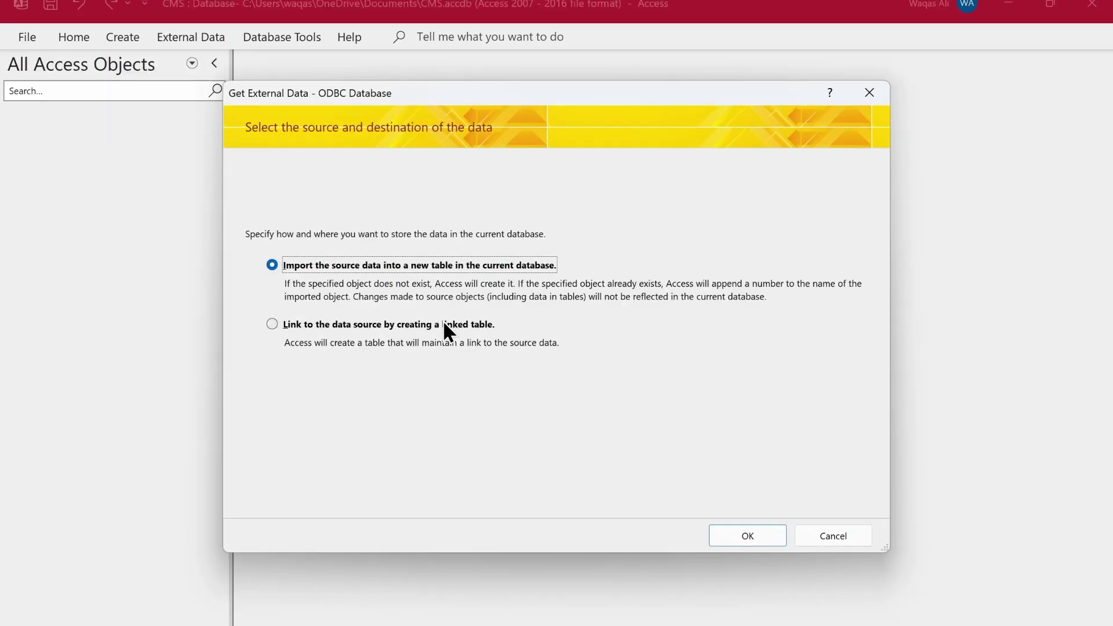
left_click(445, 325)
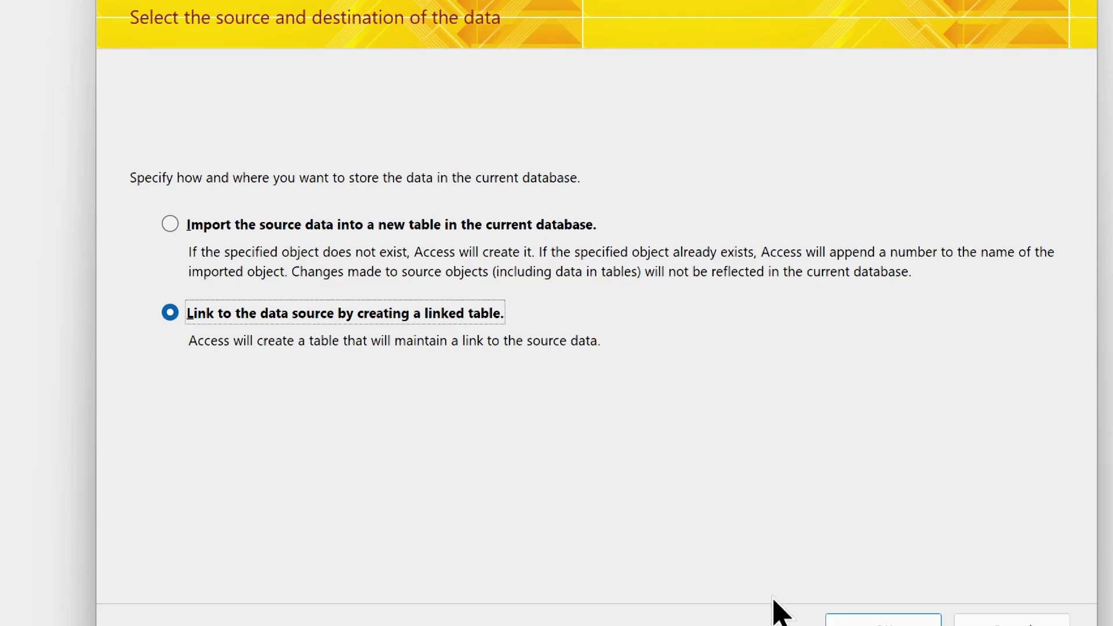
left_click(910, 619)
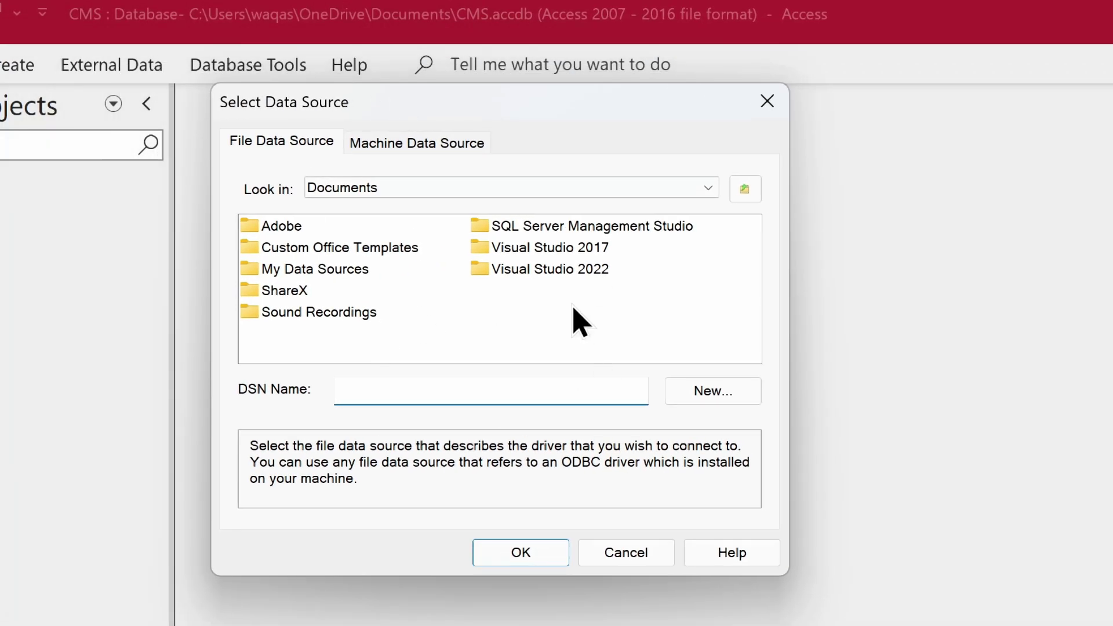
- Begin a new Machine Data Source and accept the administrator-rights warning
left_click(420, 148)
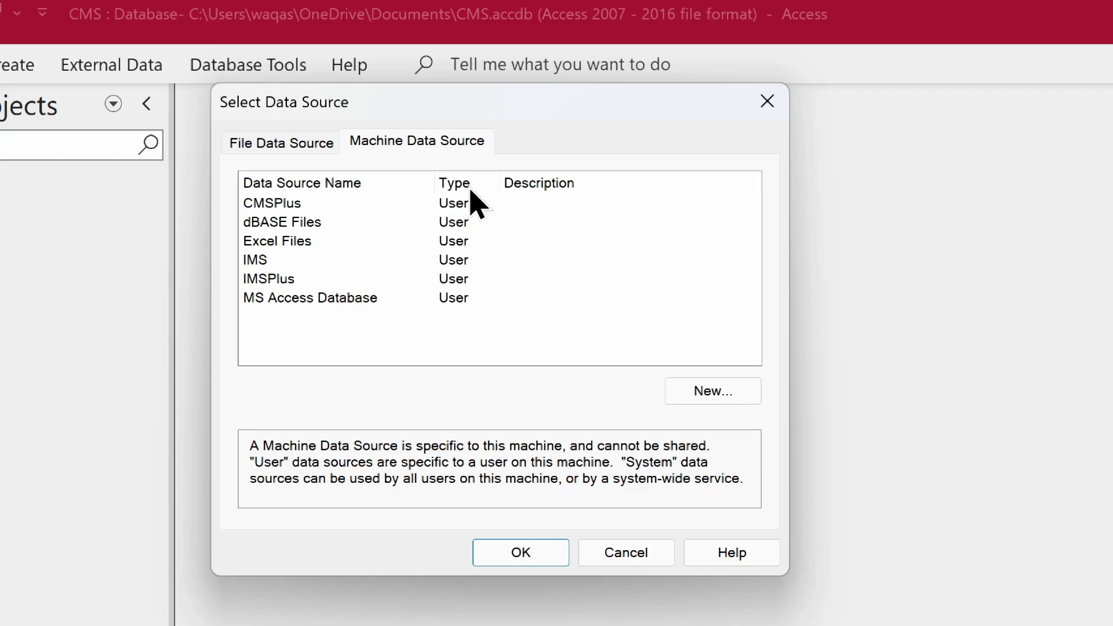
left_click(714, 403)
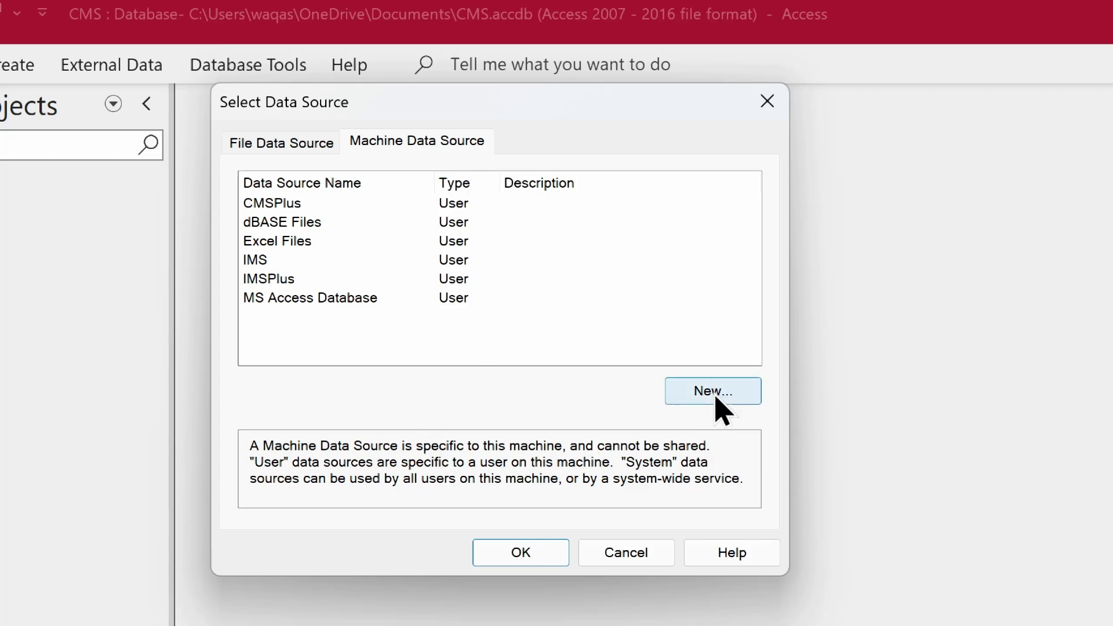
left_click_drag(693, 457, 579, 297)
left_click(760, 442)
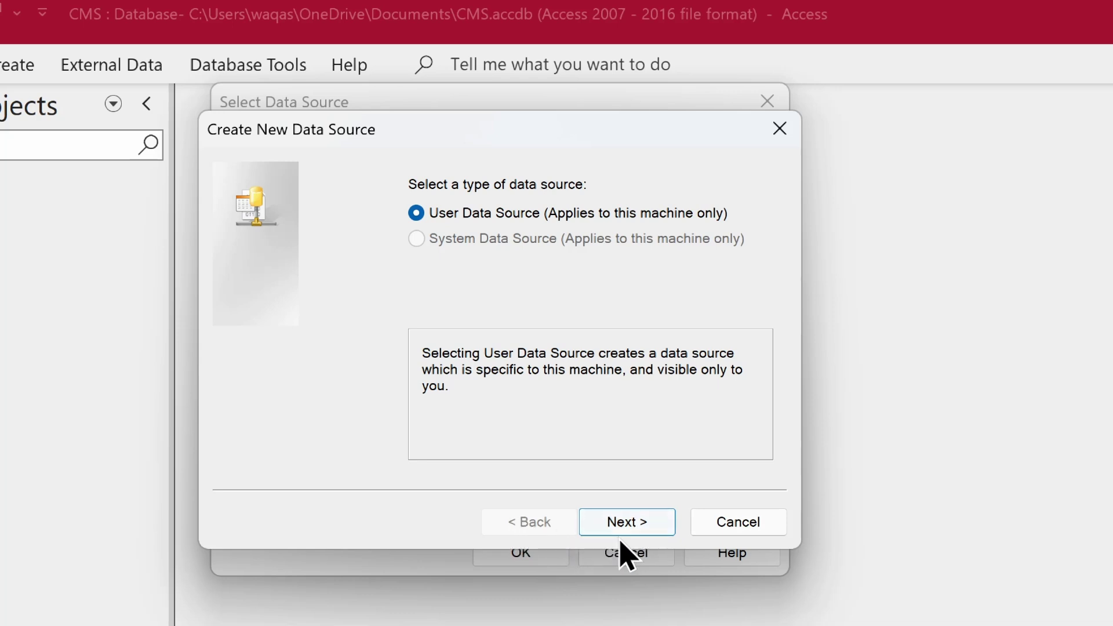
- Create a User Data Source using the ODBC Driver 17 for SQL Server driver
left_click(665, 528)
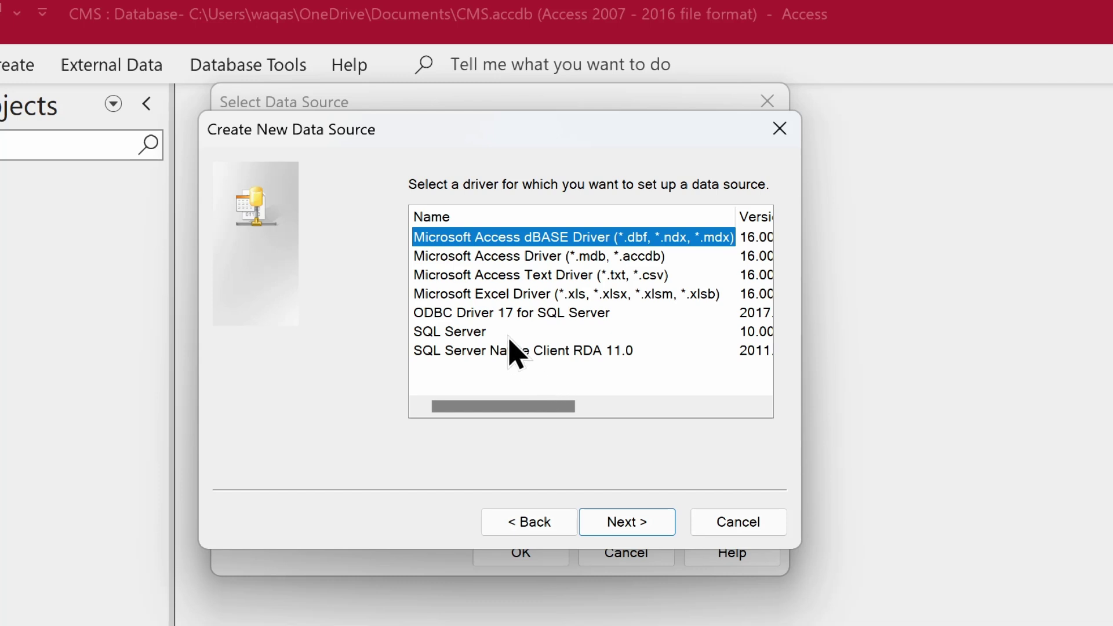
left_click(525, 316)
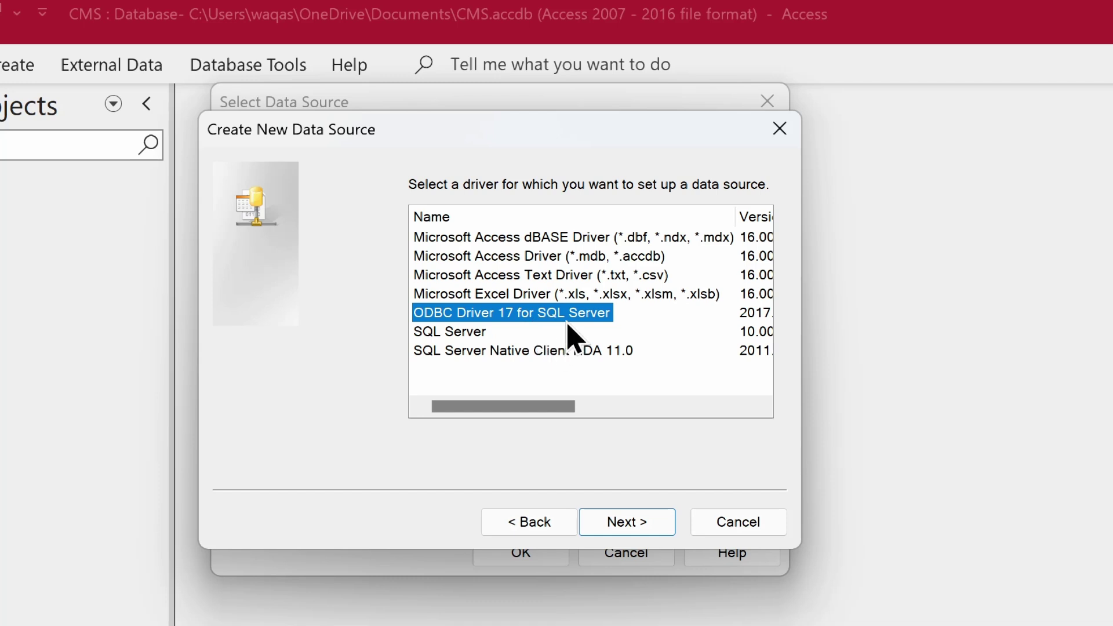
left_click(640, 530)
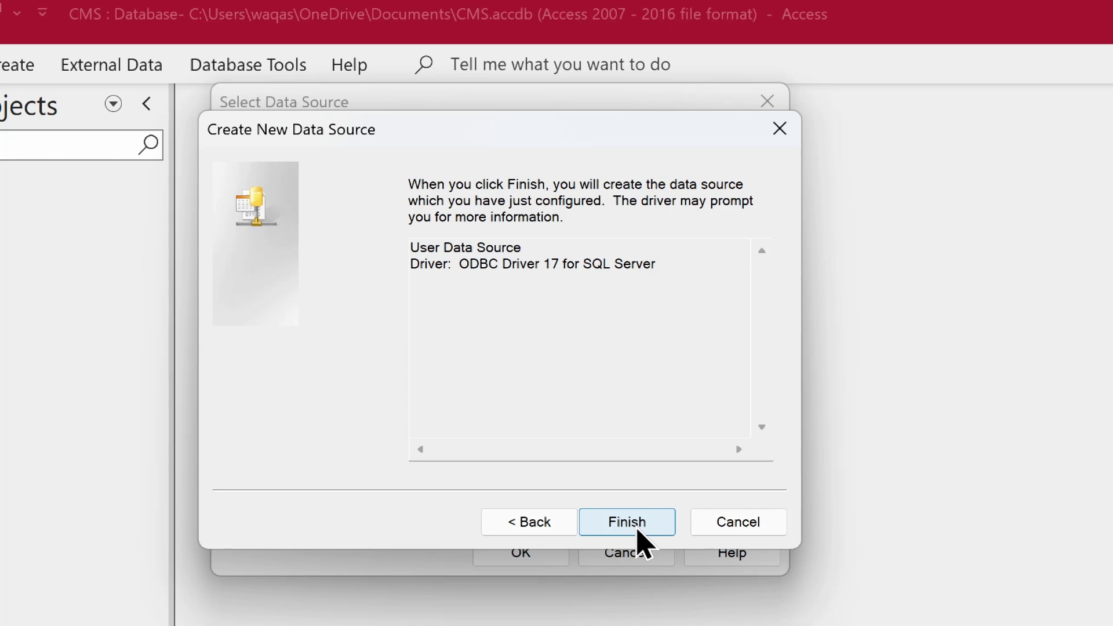
left_click(637, 528)
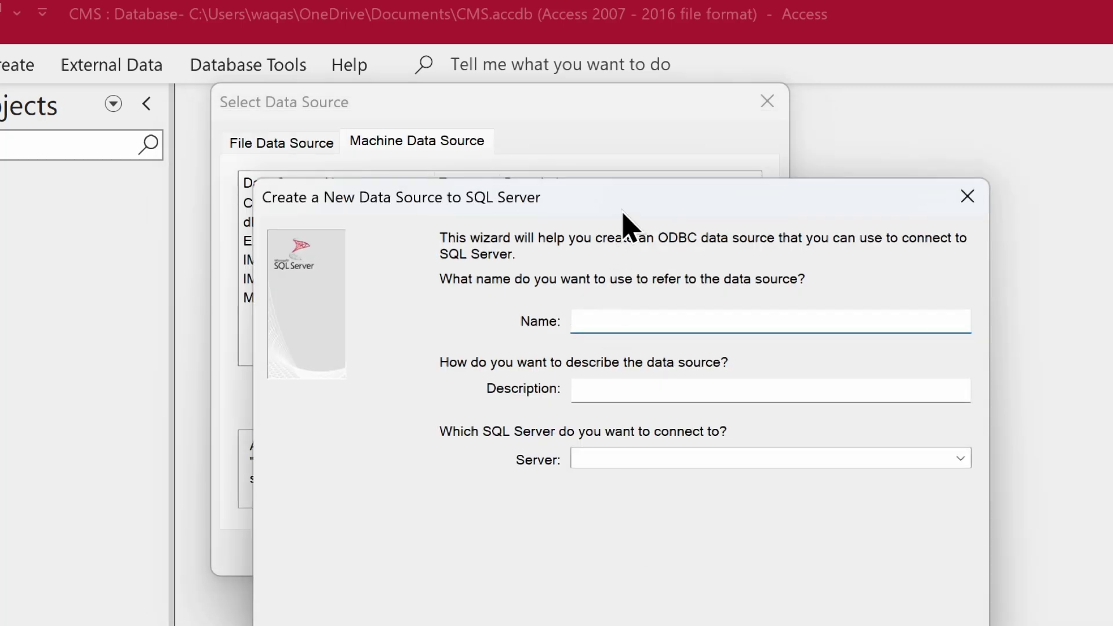
- Name the new SQL Server data source 'CMS'
left_click_drag(562, 152, 532, 98)
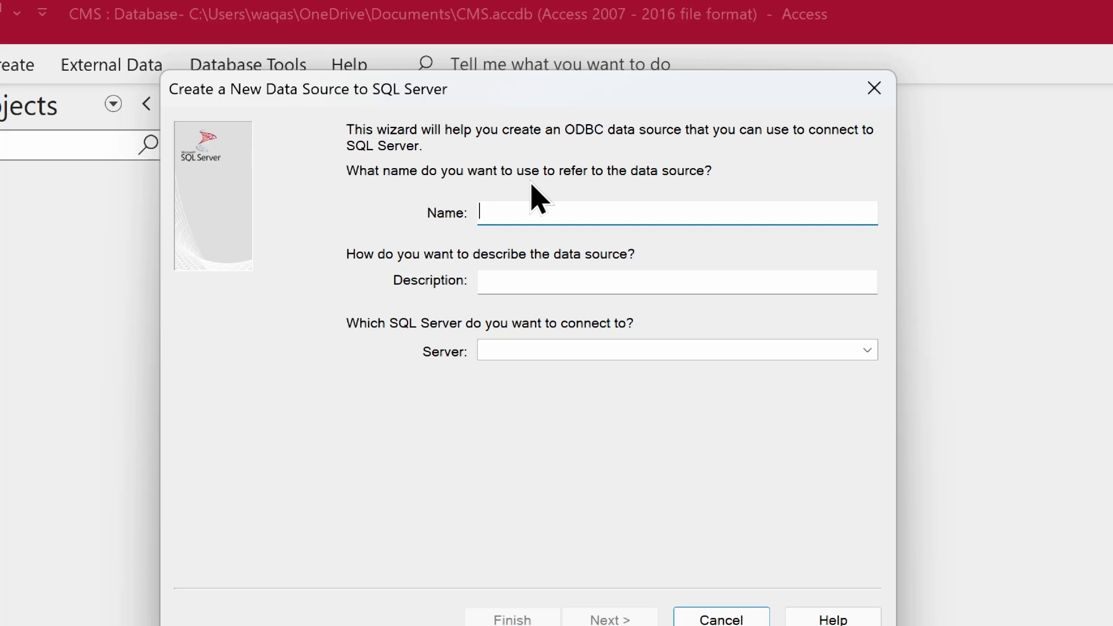
type("CMS")
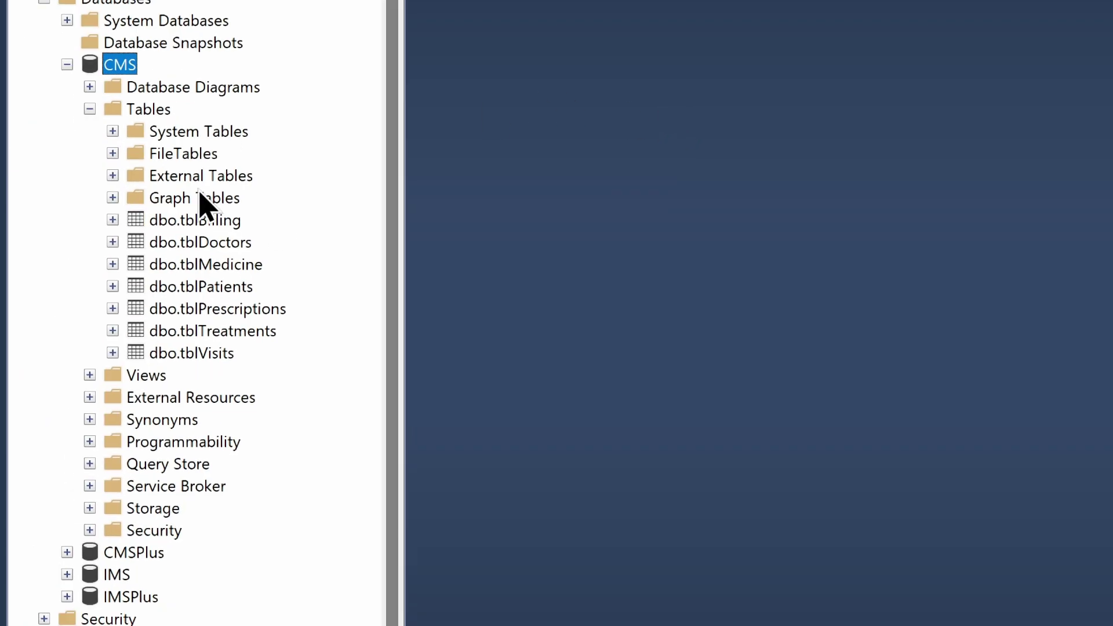
- Copy the Server Name value from the CMS database's connection properties in SSMS
right_click(120, 81)
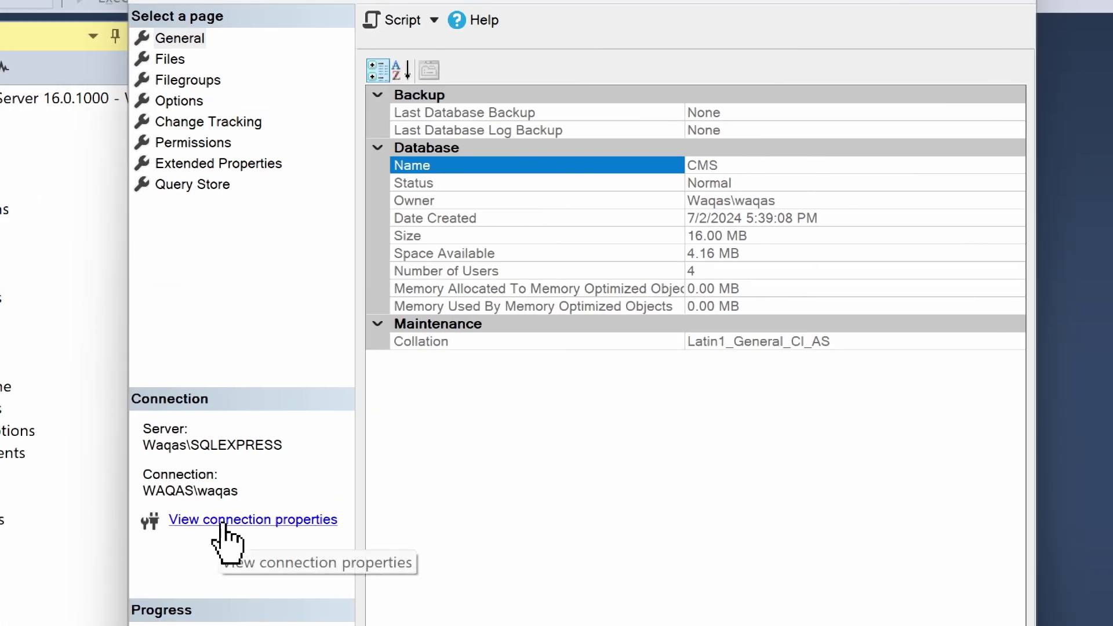
left_click(222, 524)
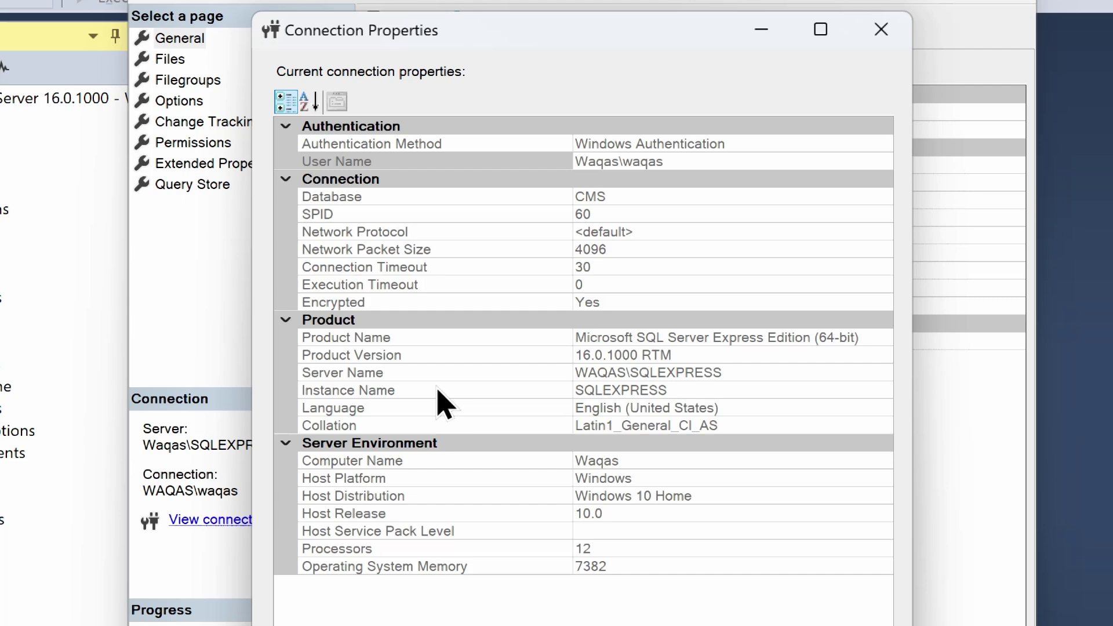
left_click(728, 373)
left_click_drag(724, 373, 571, 376)
key("ctrl+c")
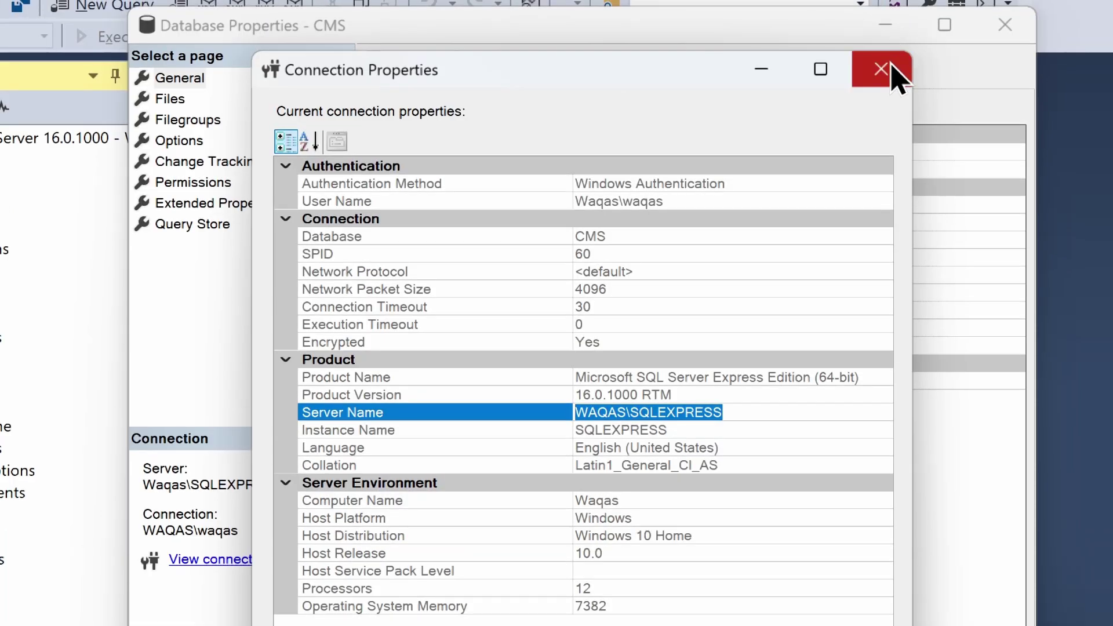
left_click(881, 29)
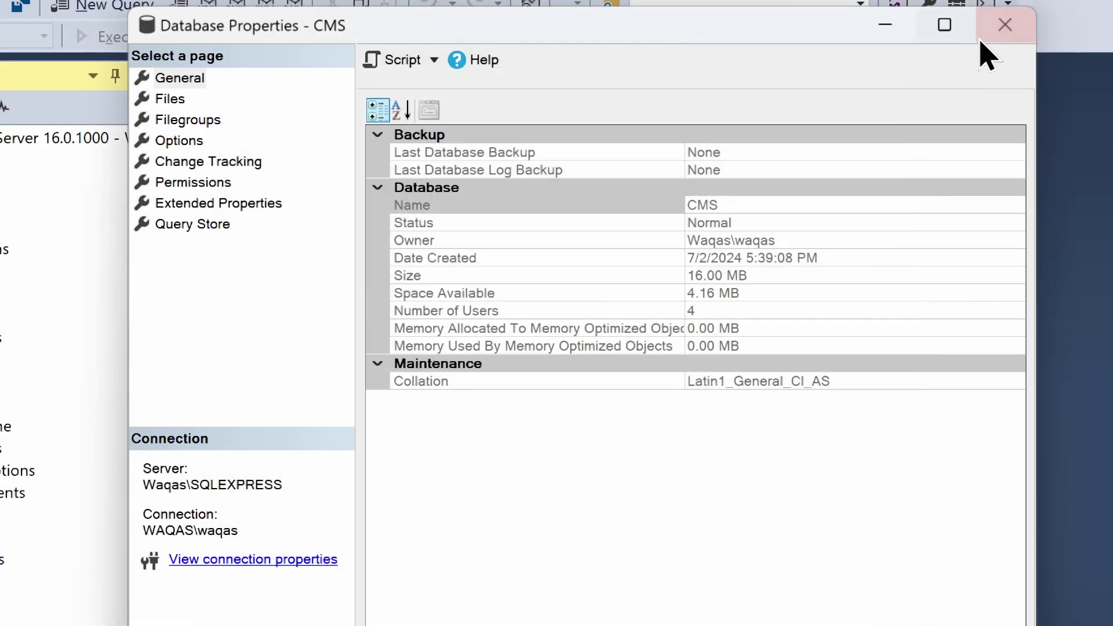
- Paste the copied SQLEXPRESS server name into the data source's Server field
left_click(1002, 26)
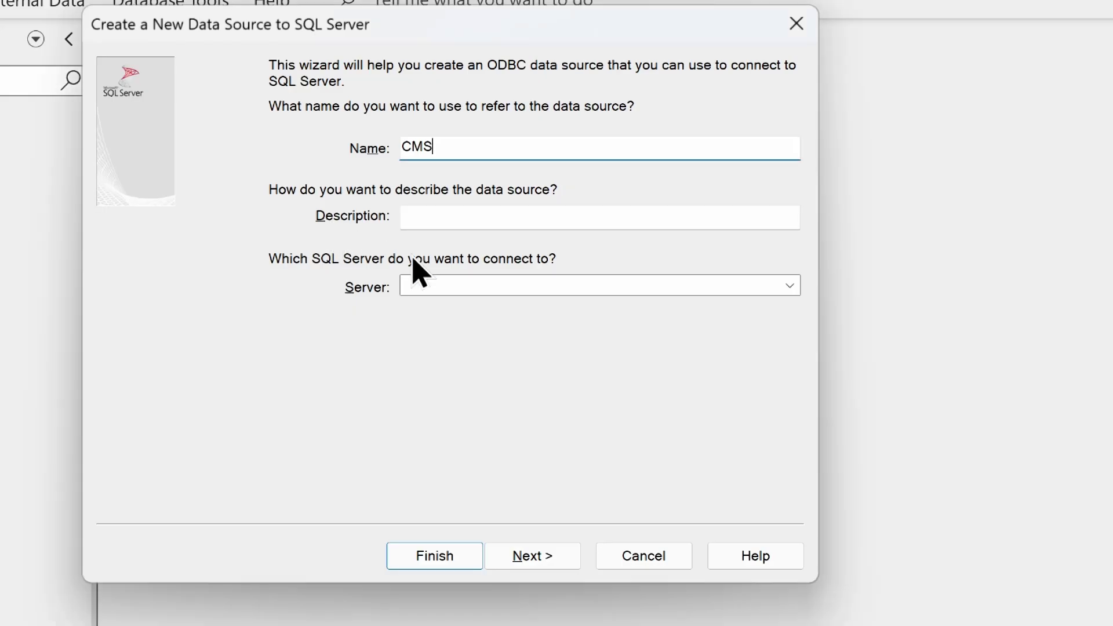
left_click(442, 284)
key("ctrl+v")
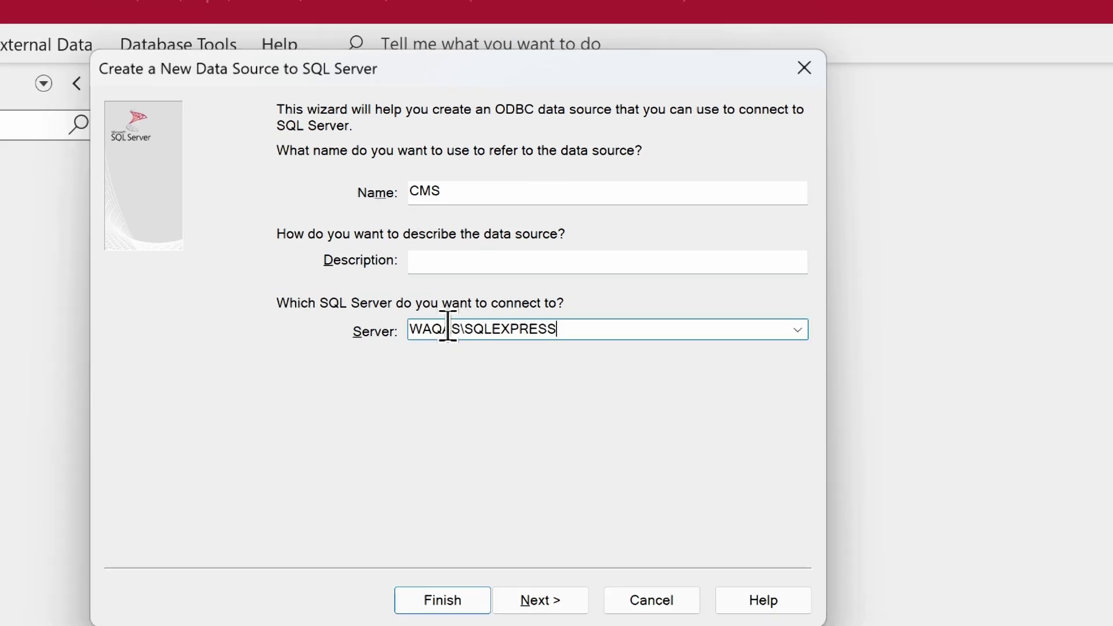
left_click(555, 601)
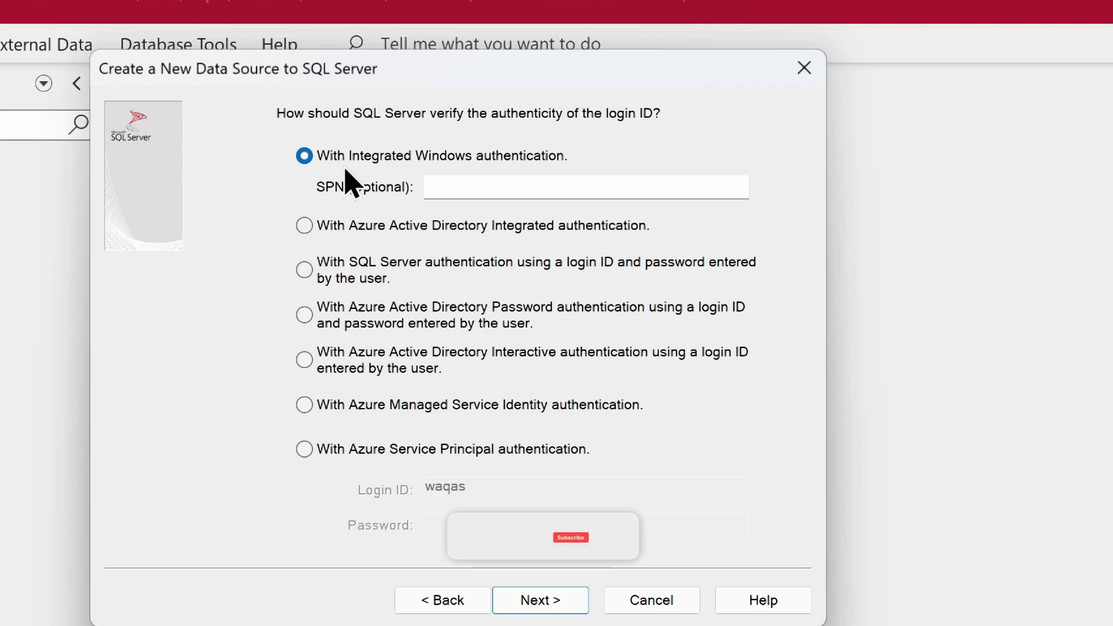
- Change the CMS data source's default database to CMS
left_click(545, 602)
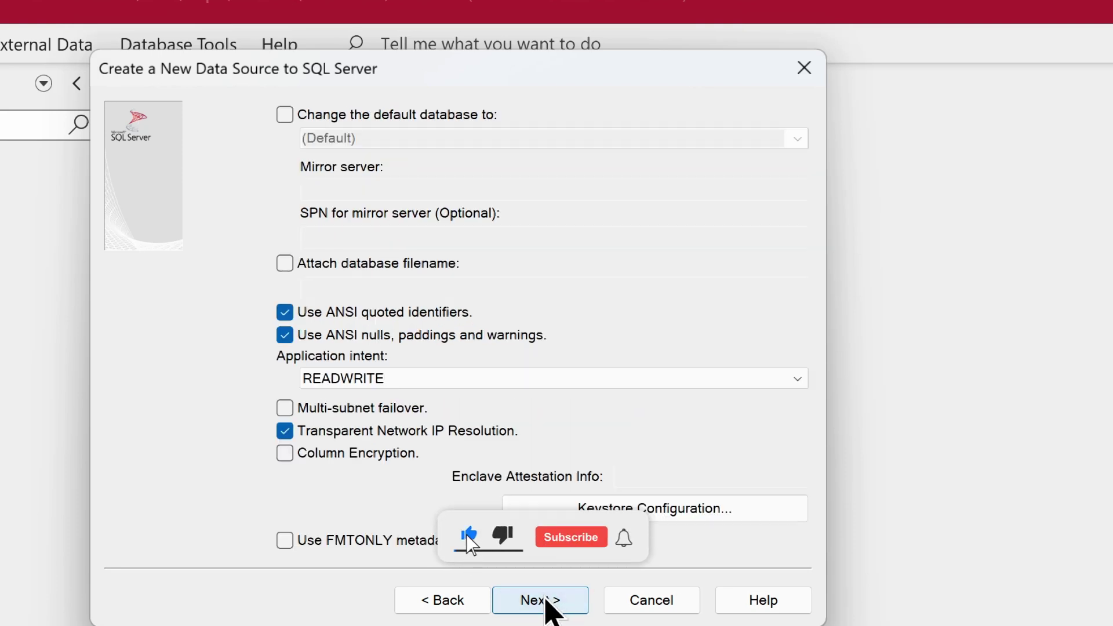
left_click(285, 116)
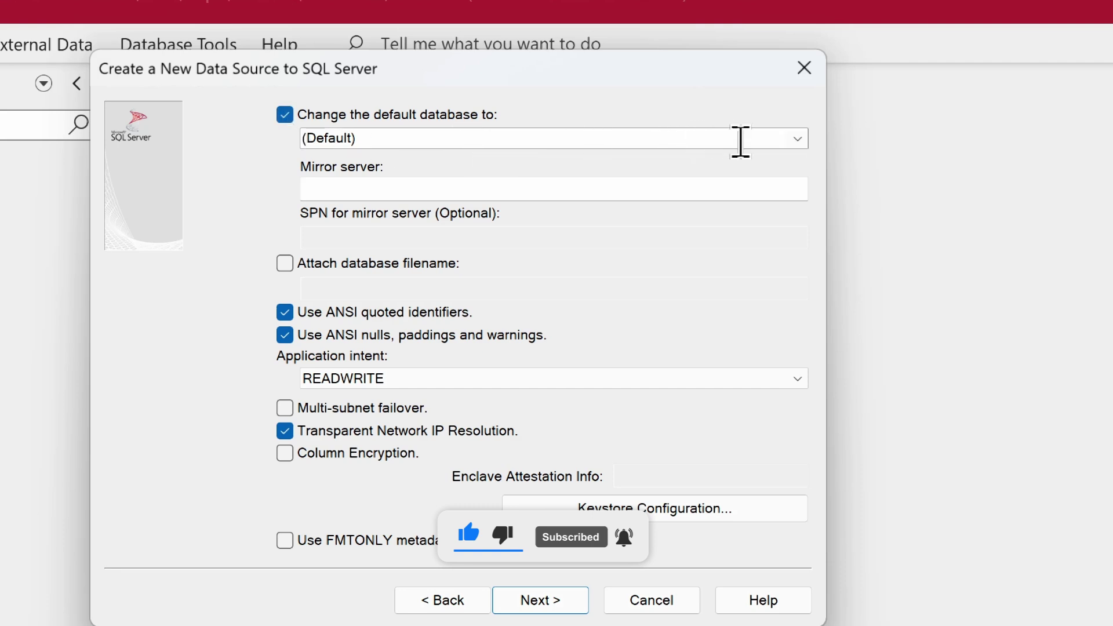
left_click(799, 140)
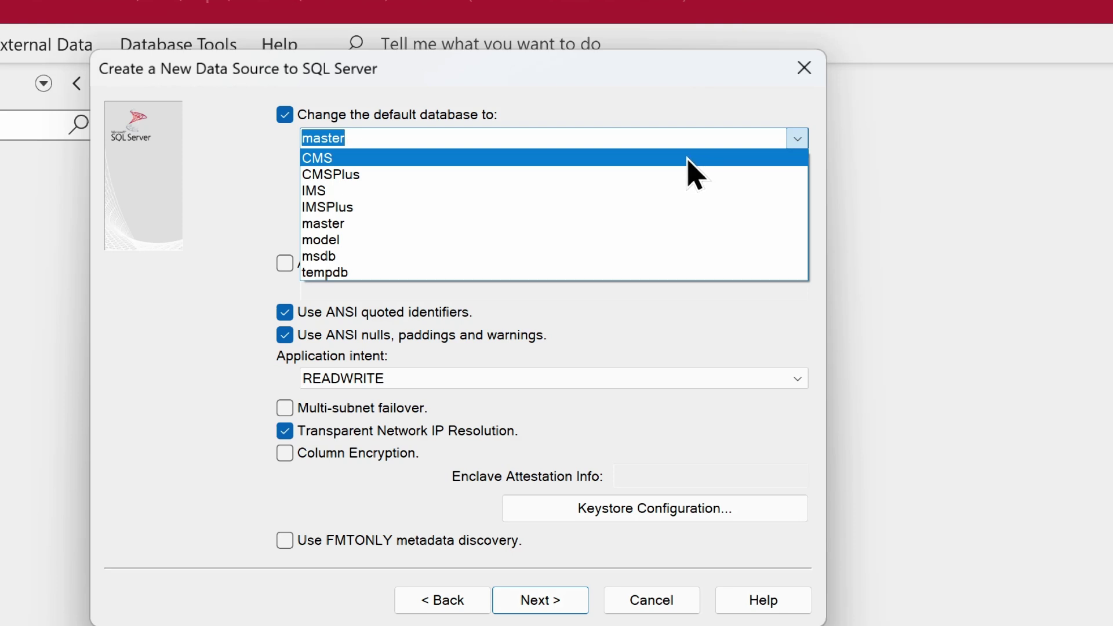
left_click(688, 159)
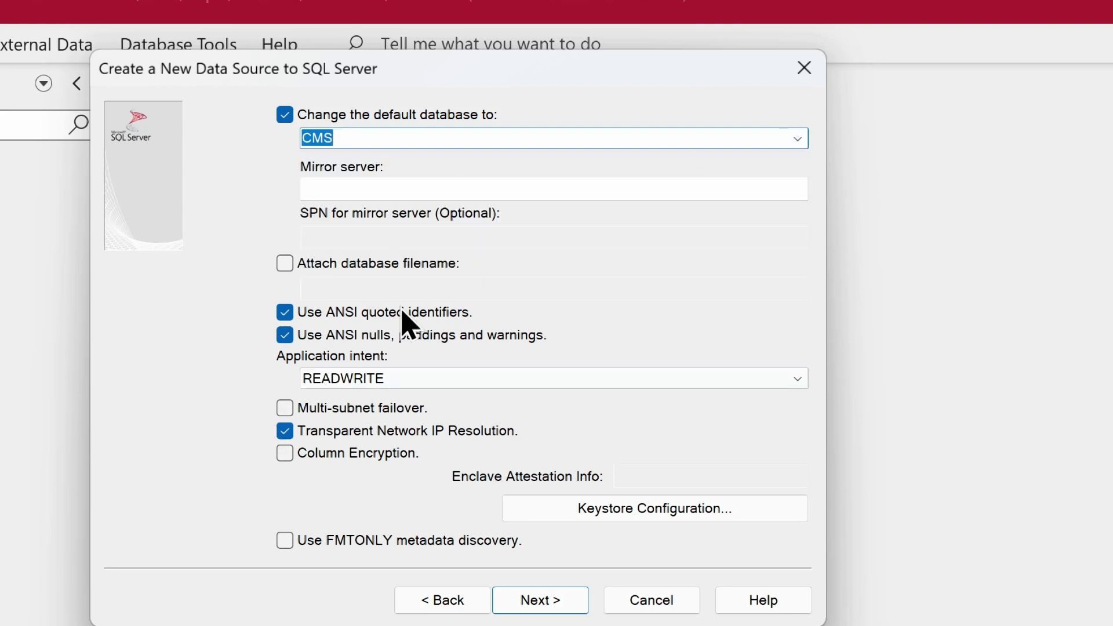
left_click(573, 612)
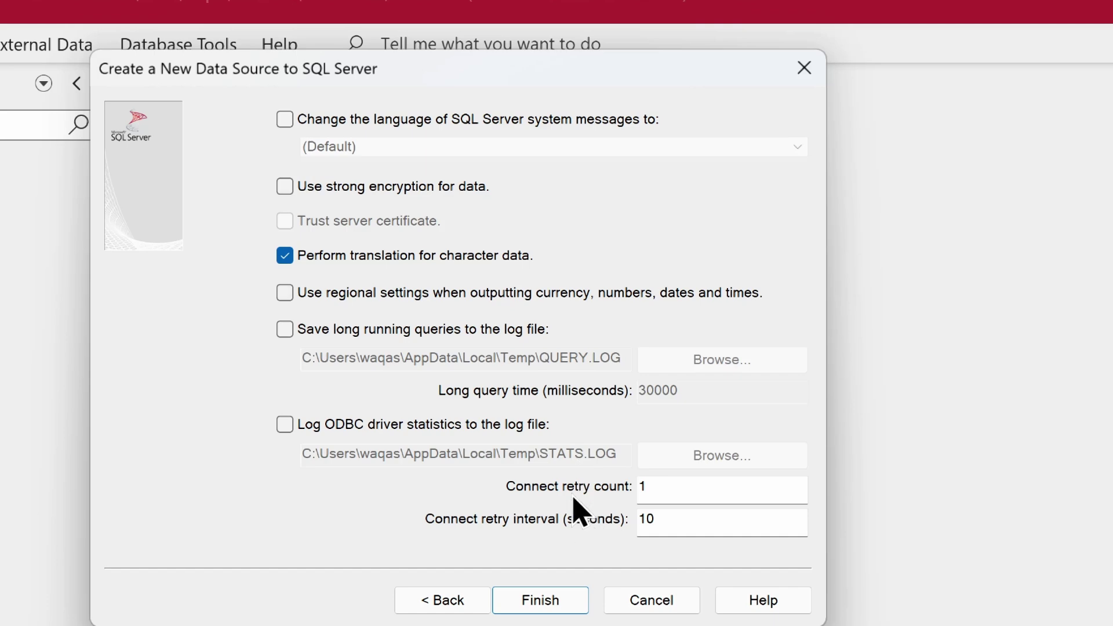
- Finish the CMS data source after Test Data Source reports the tests completed successfully
left_click(574, 601)
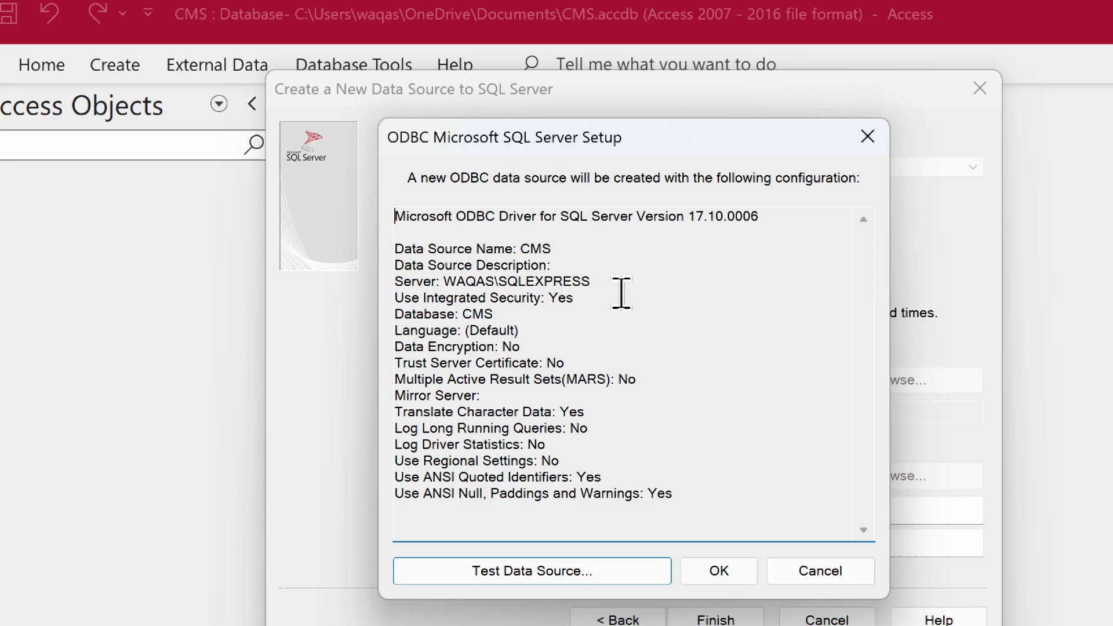
left_click(574, 580)
left_click_drag(736, 291, 582, 161)
left_click_drag(426, 367, 688, 386)
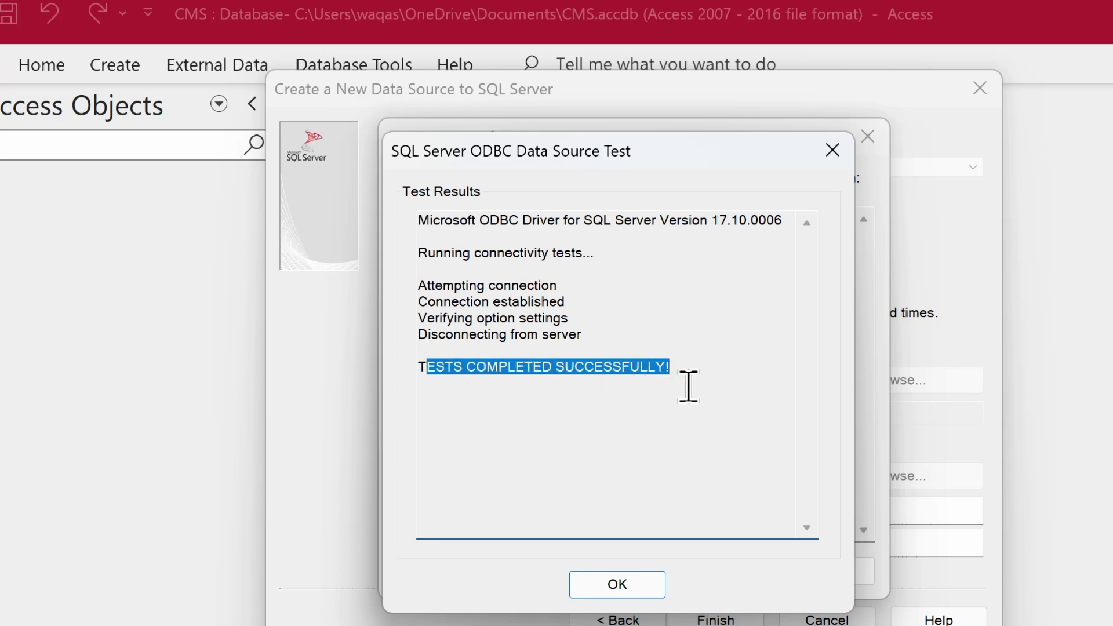
left_click(688, 386)
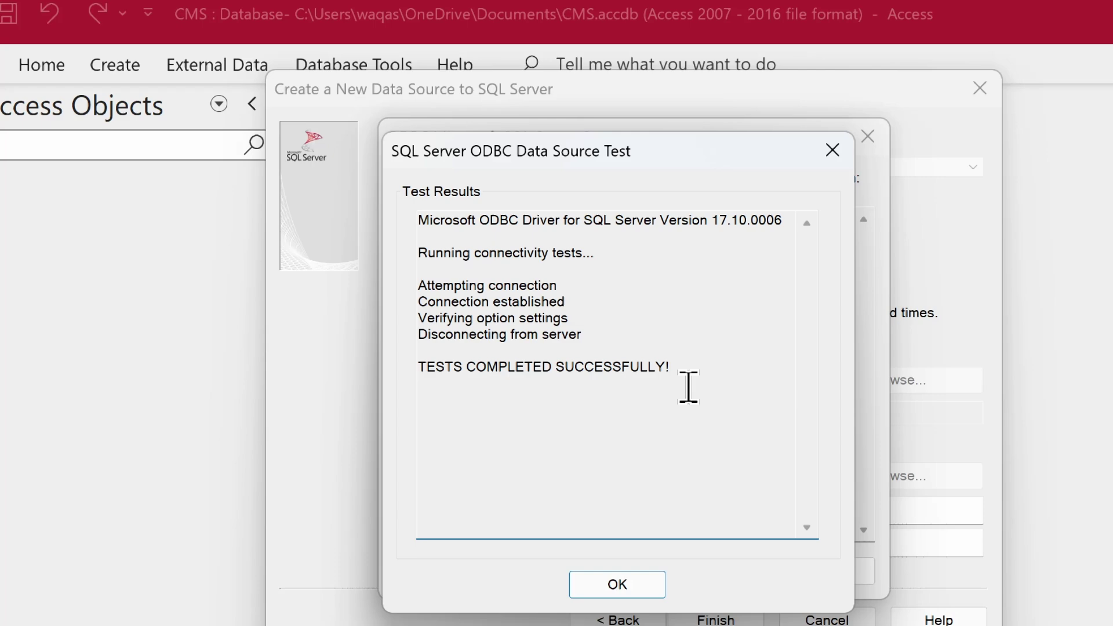
left_click(633, 586)
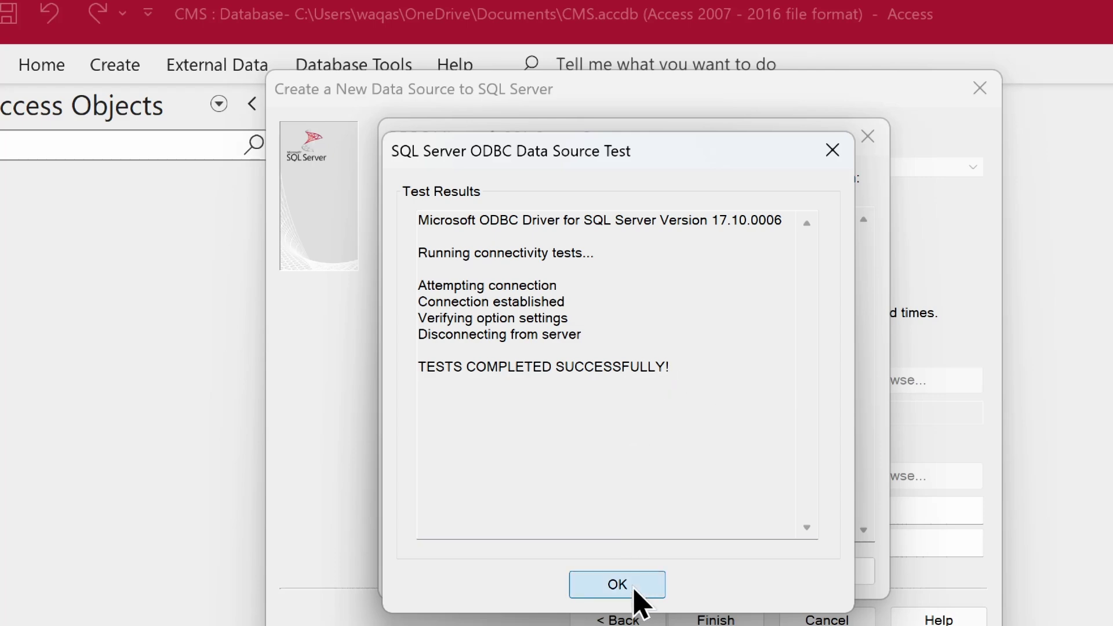
left_click(717, 571)
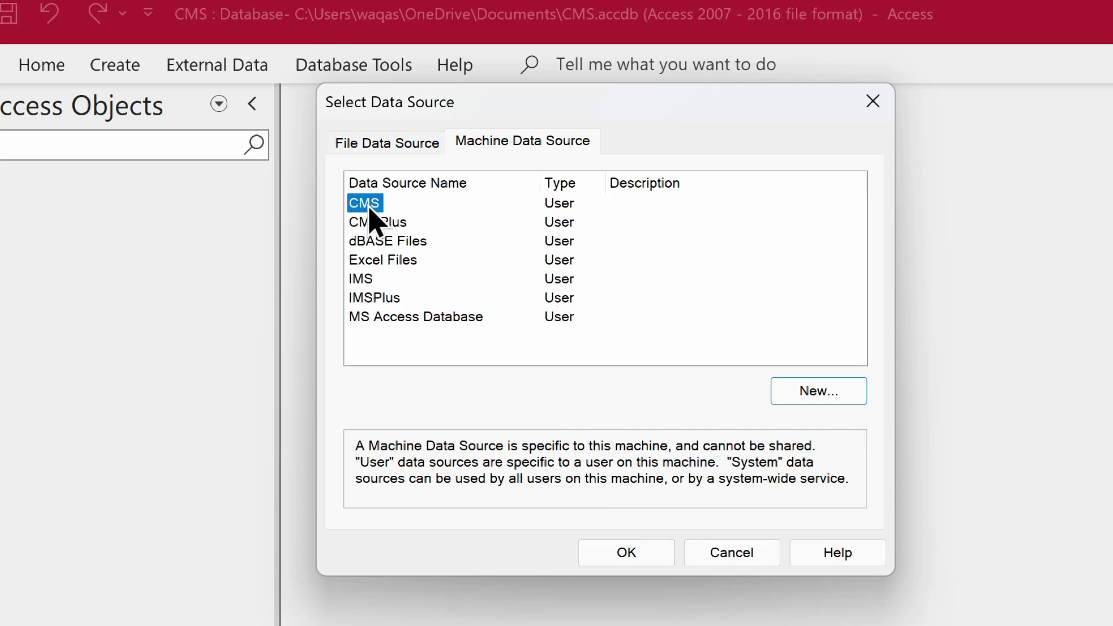
- Link dbo.tblBilling, tblDoctors, tblMedicine, tblPatients, tblPrescriptions, tblTreatments and tblVisits via CMS
left_click(626, 552)
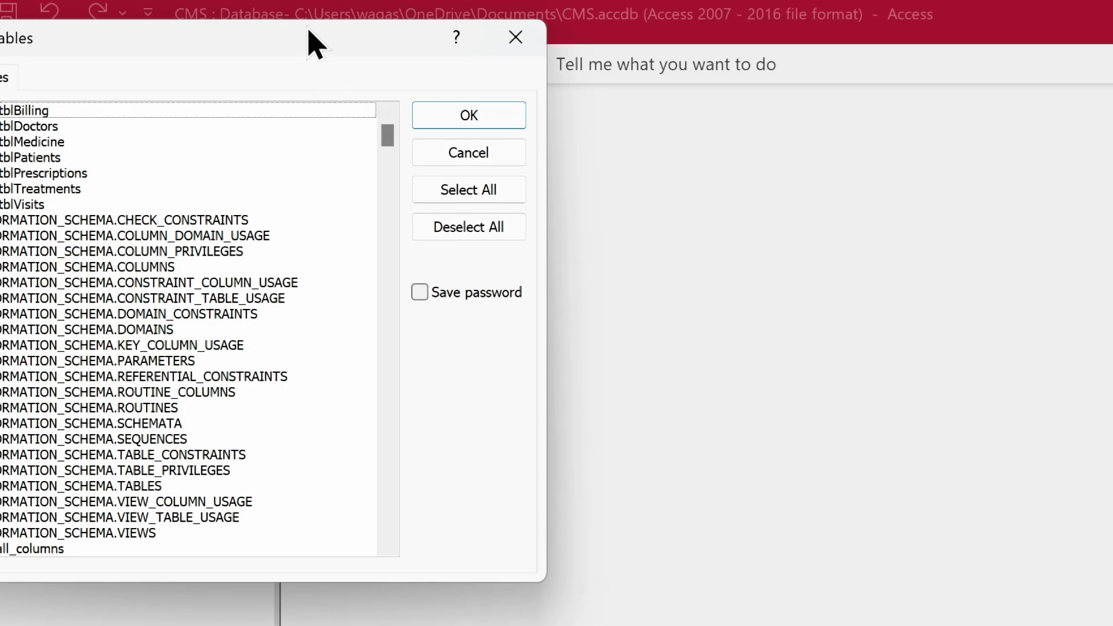
left_click_drag(307, 32, 604, 69)
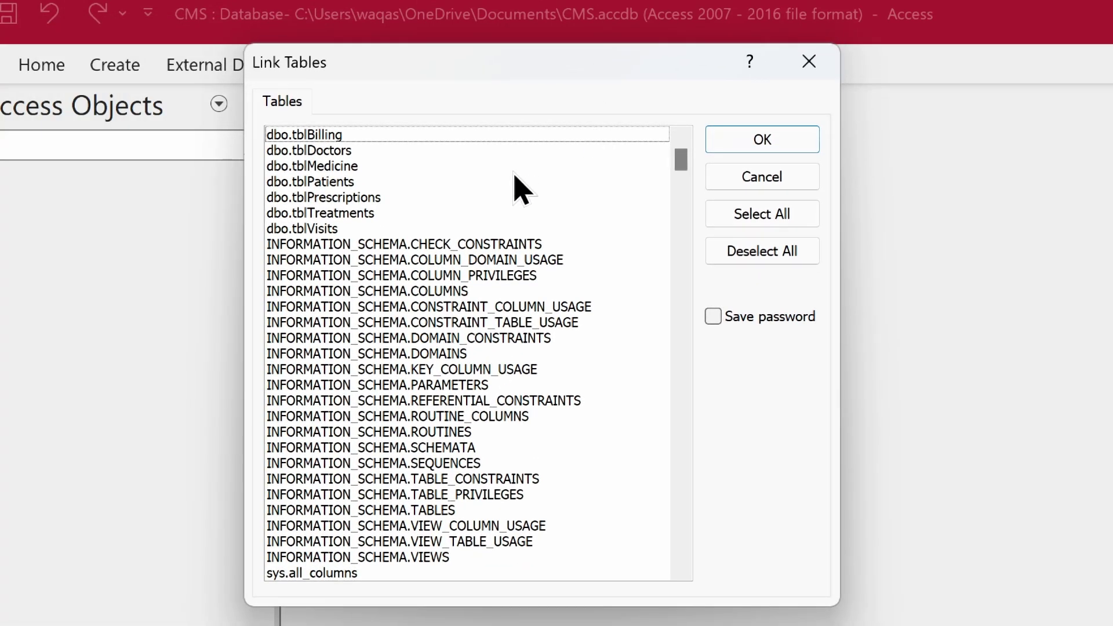
left_click(346, 140)
left_click(347, 153)
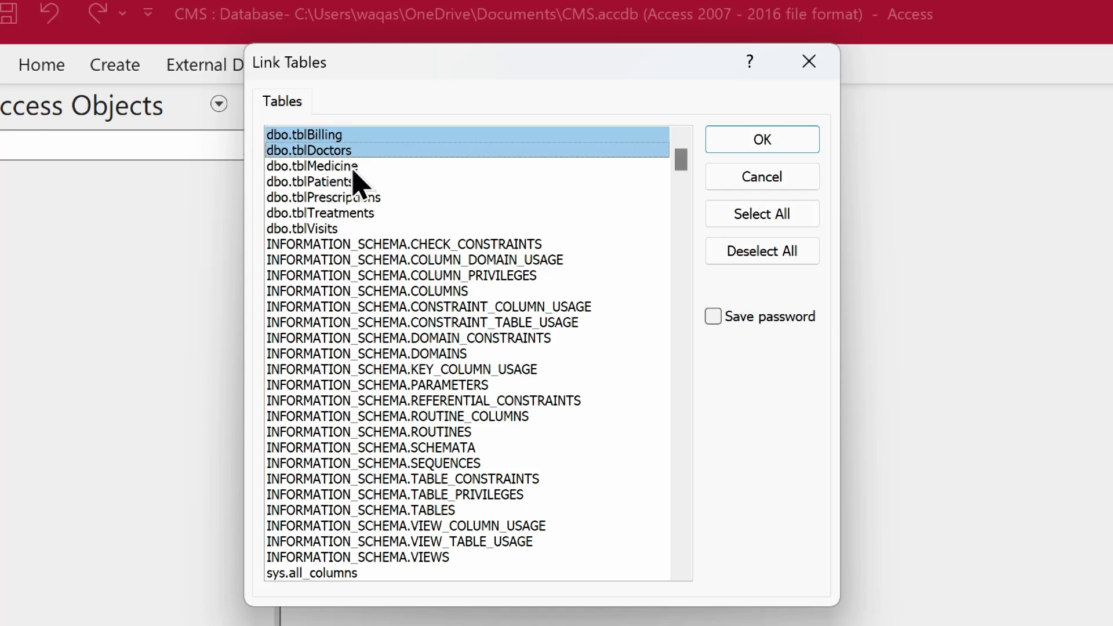
left_click(355, 167)
left_click(356, 182)
left_click(358, 197)
left_click(360, 213)
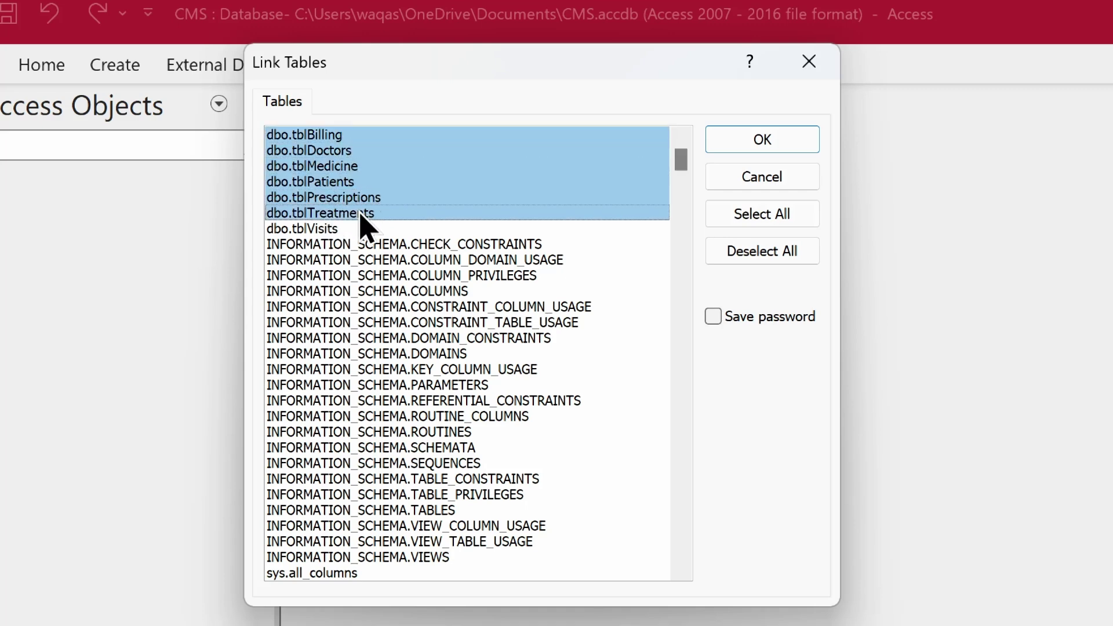
left_click(336, 230)
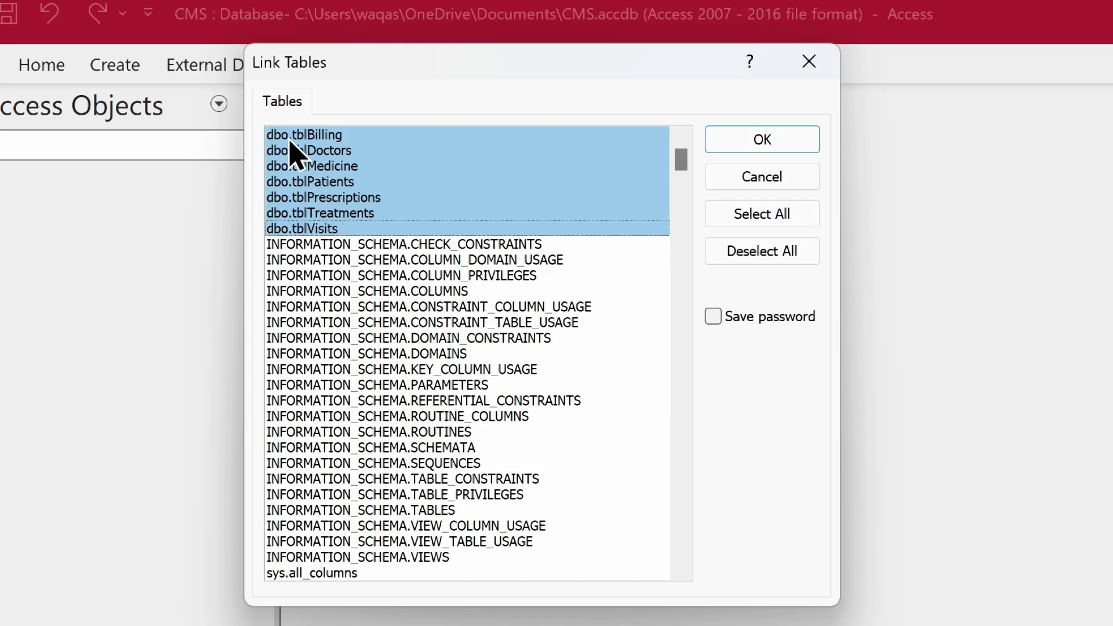
scroll(345, 454, "down", 8)
scroll(345, 447, "up", 8)
left_click(735, 153)
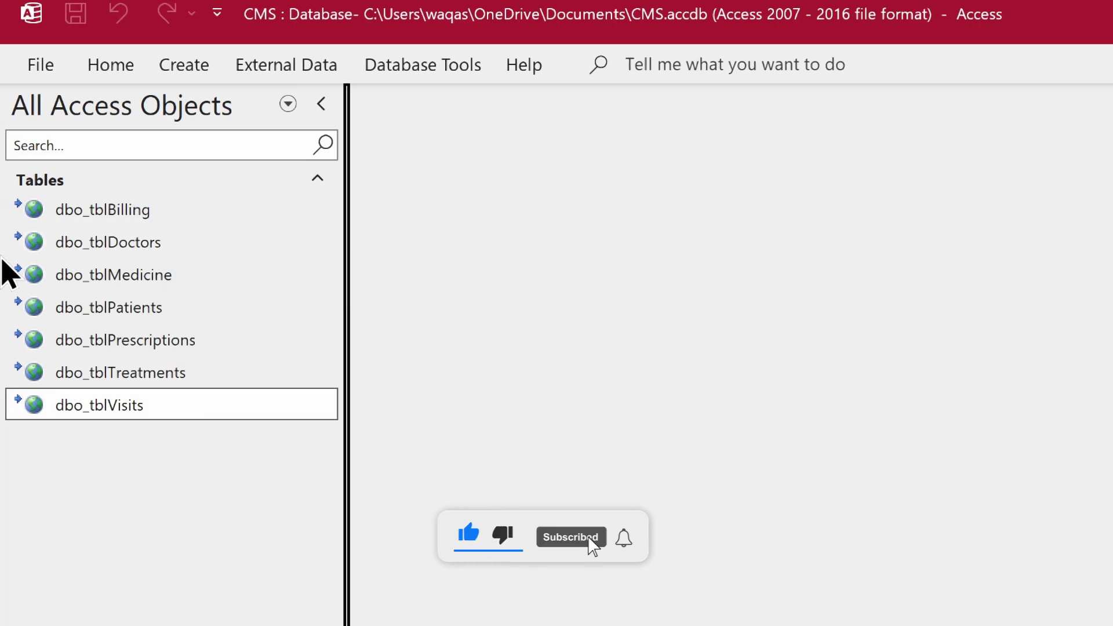
mouse_move(35, 276)
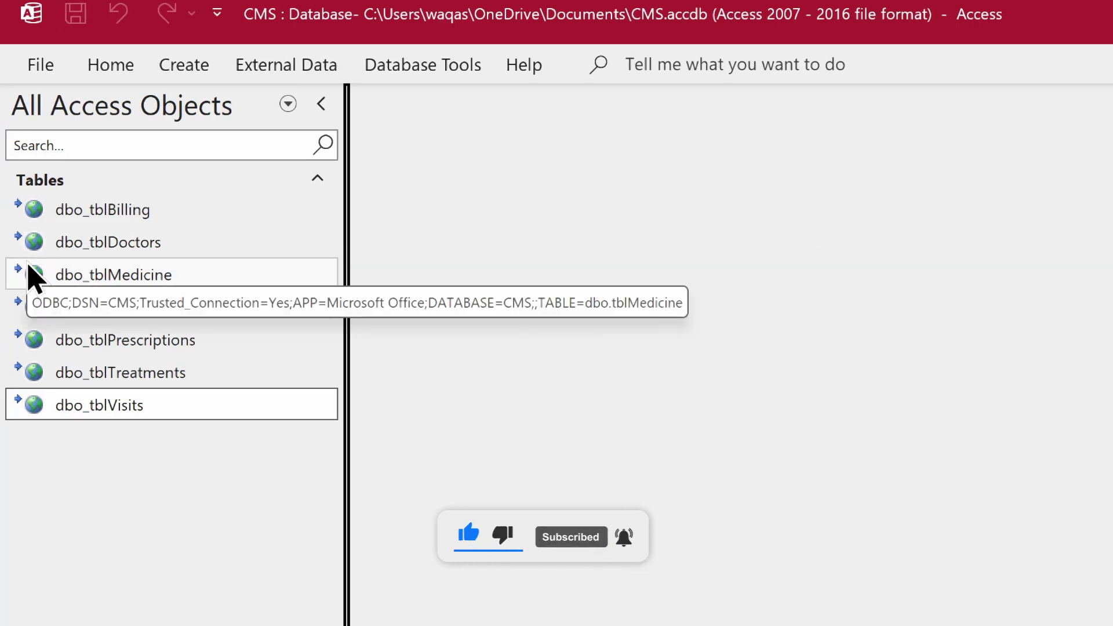